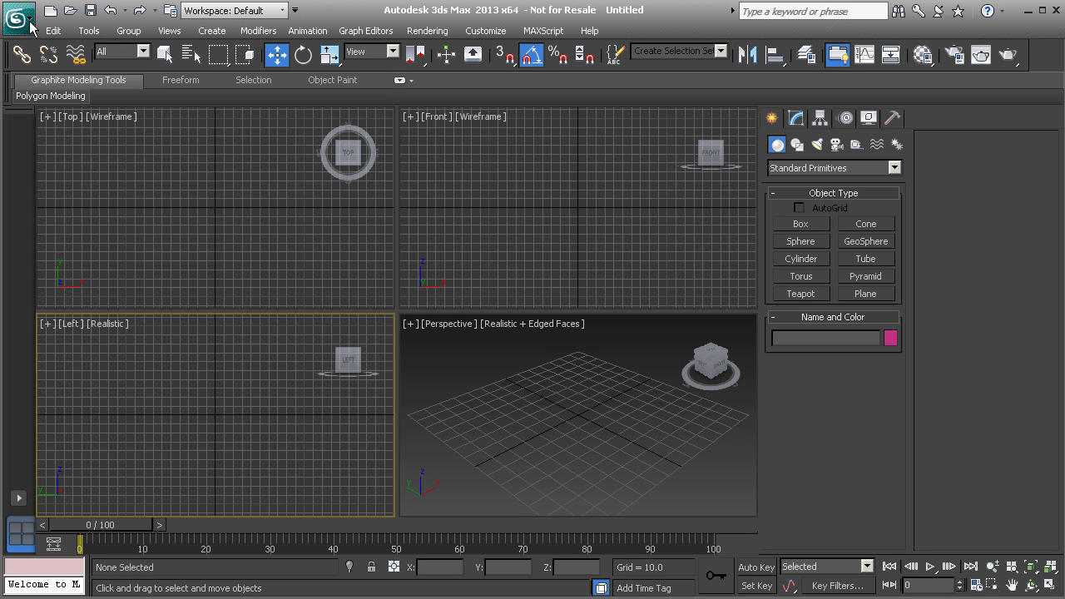
pyautogui.click(29, 25)
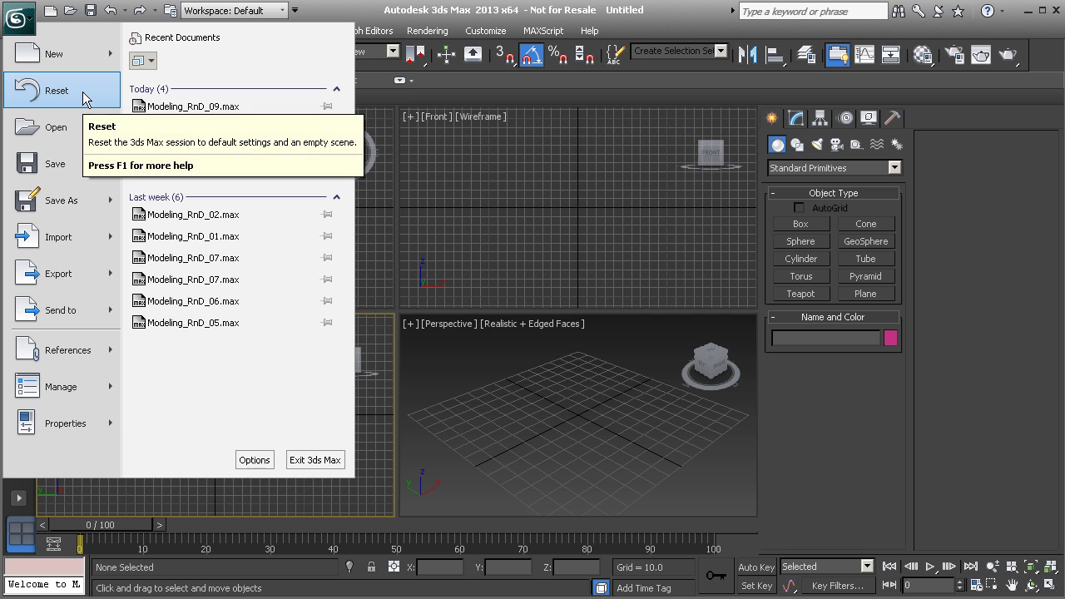
pyautogui.moveTo(88, 126)
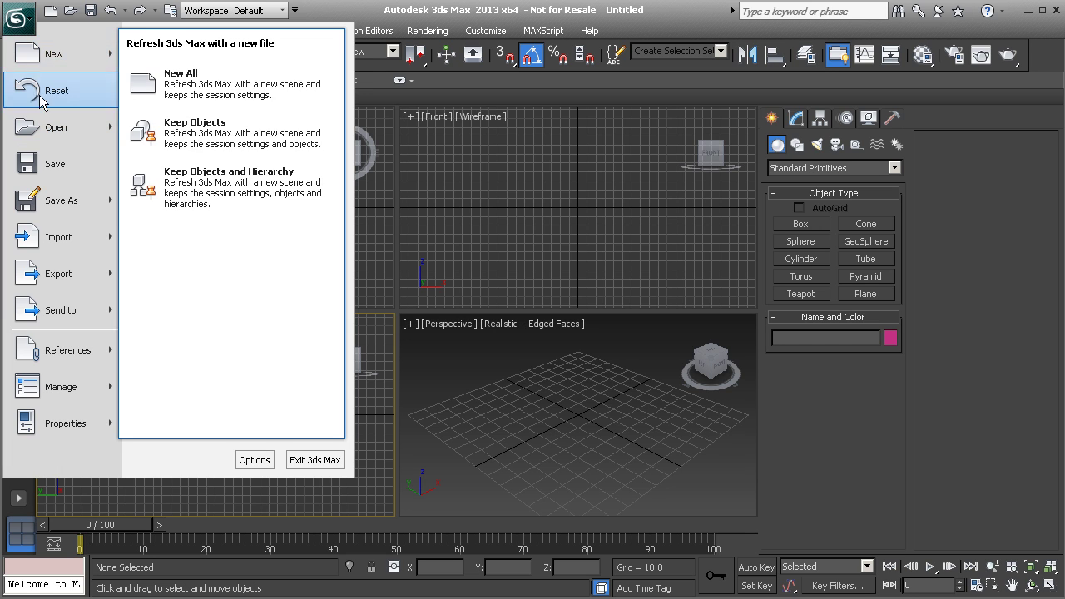
pyautogui.click(330, 20)
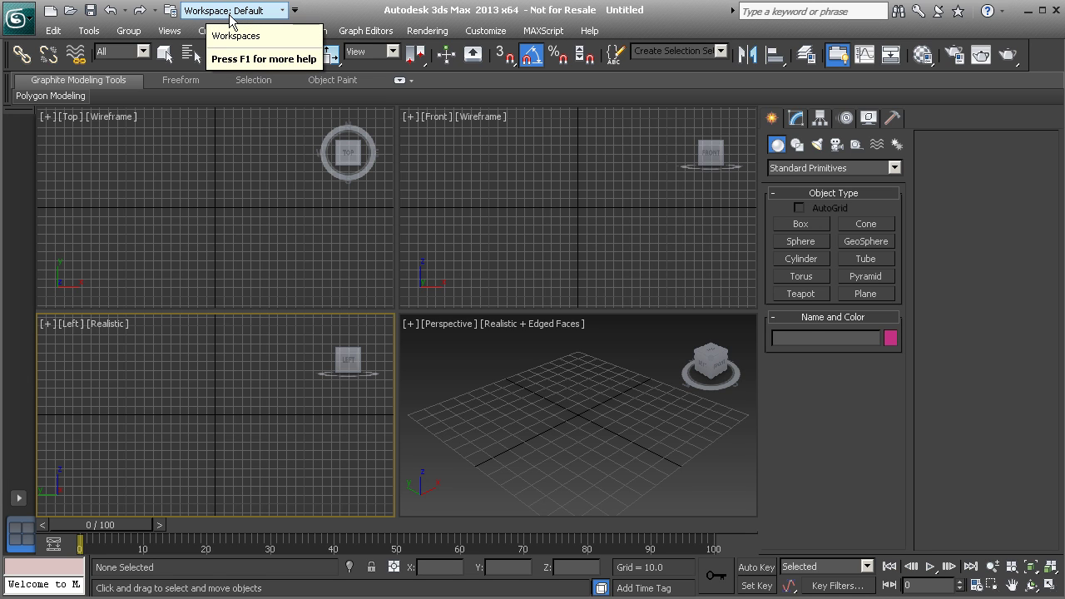
# Step: Switch the workspace to Viewport Layout Tab Presets and return it to the default workspace
pyautogui.click(283, 12)
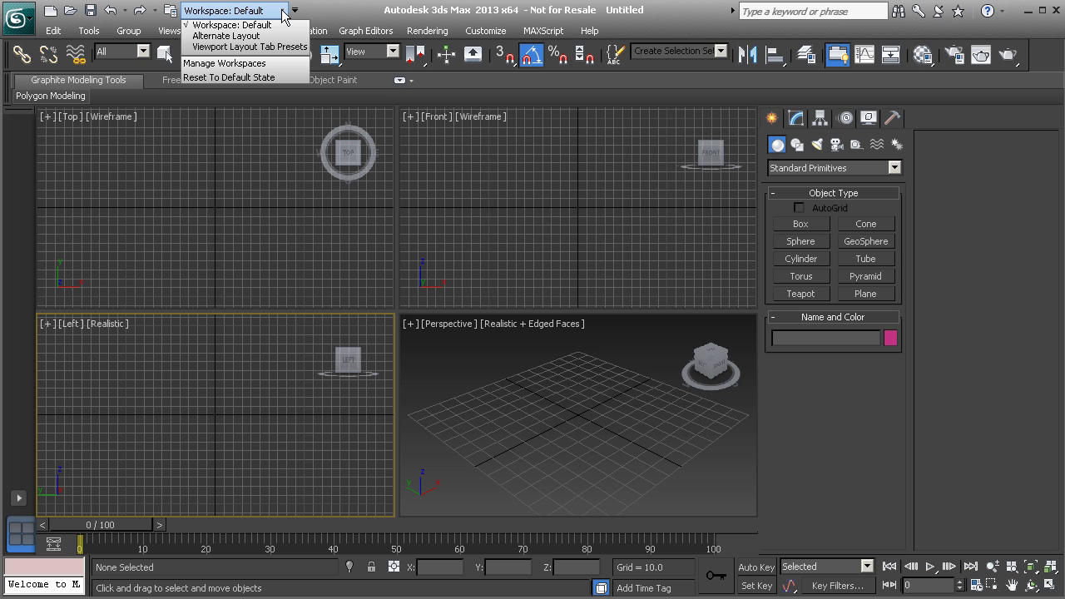
pyautogui.click(246, 47)
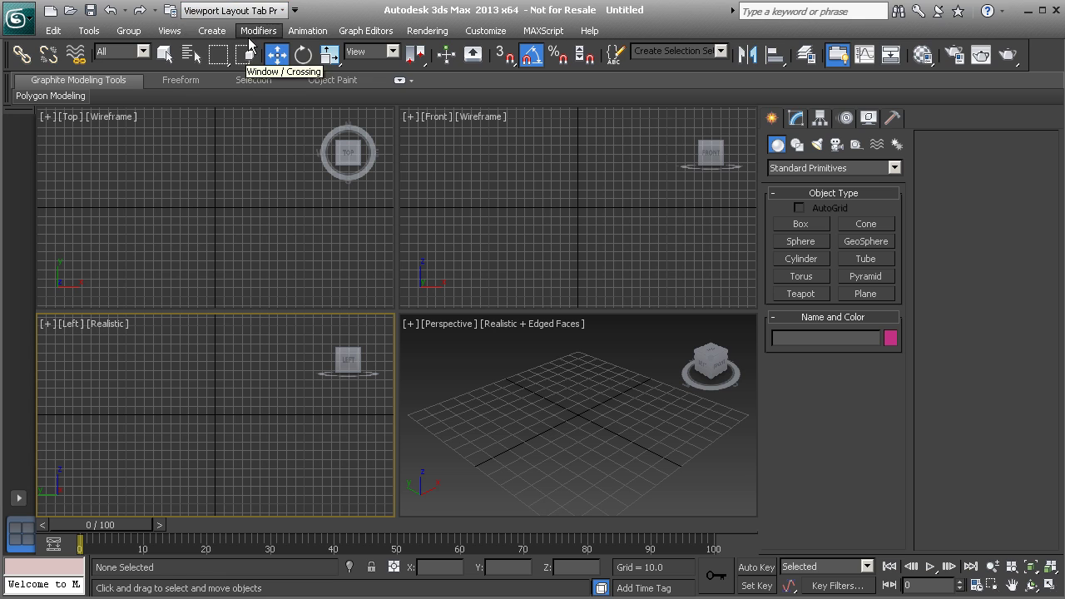
pyautogui.click(282, 11)
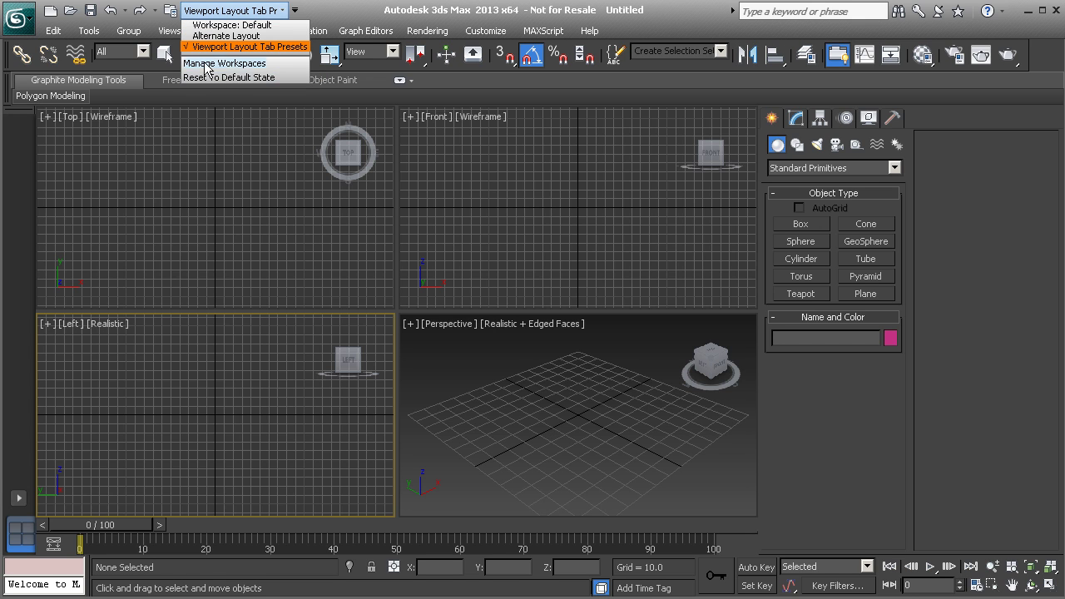
pyautogui.click(226, 25)
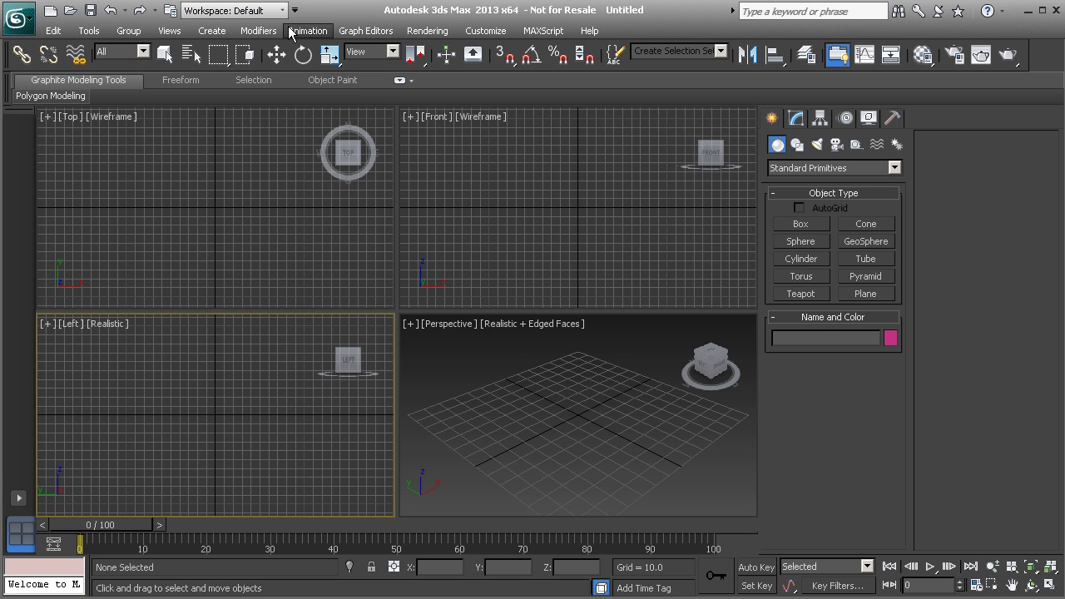
pyautogui.click(215, 33)
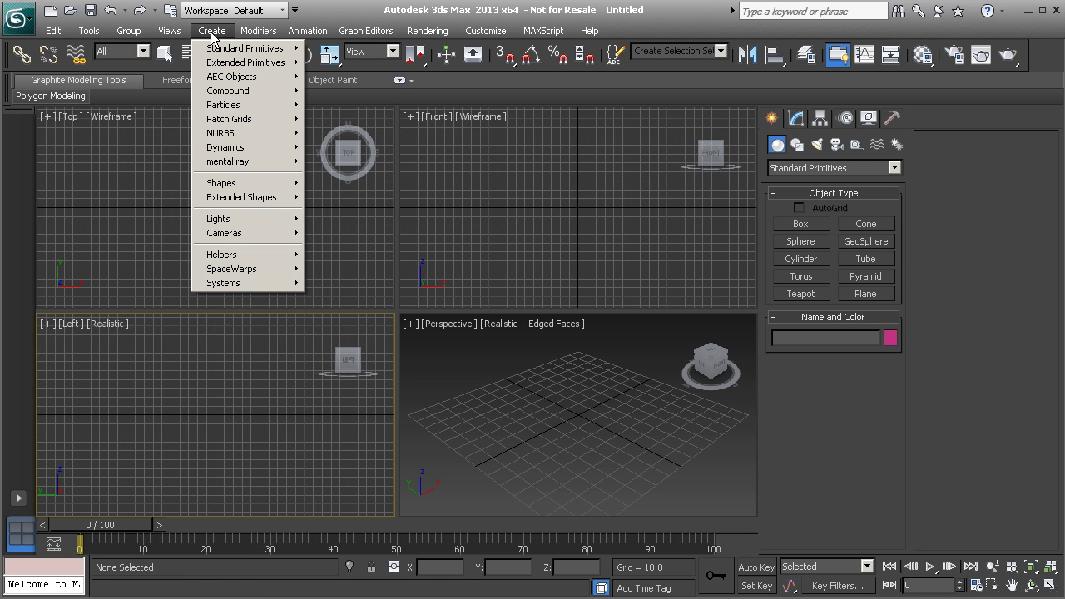
pyautogui.moveTo(222, 50)
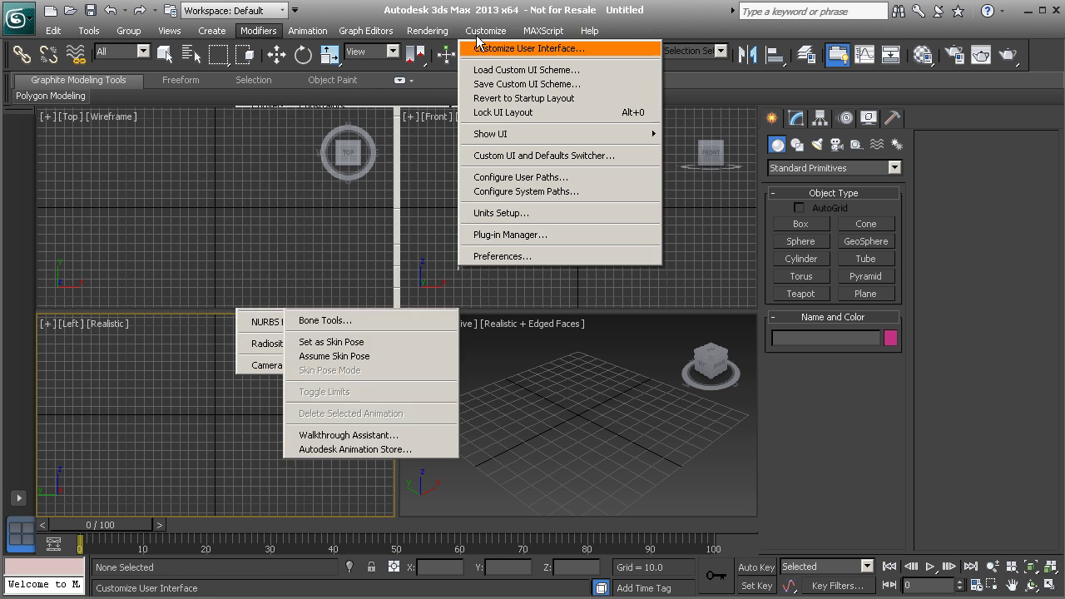
pyautogui.moveTo(385, 38)
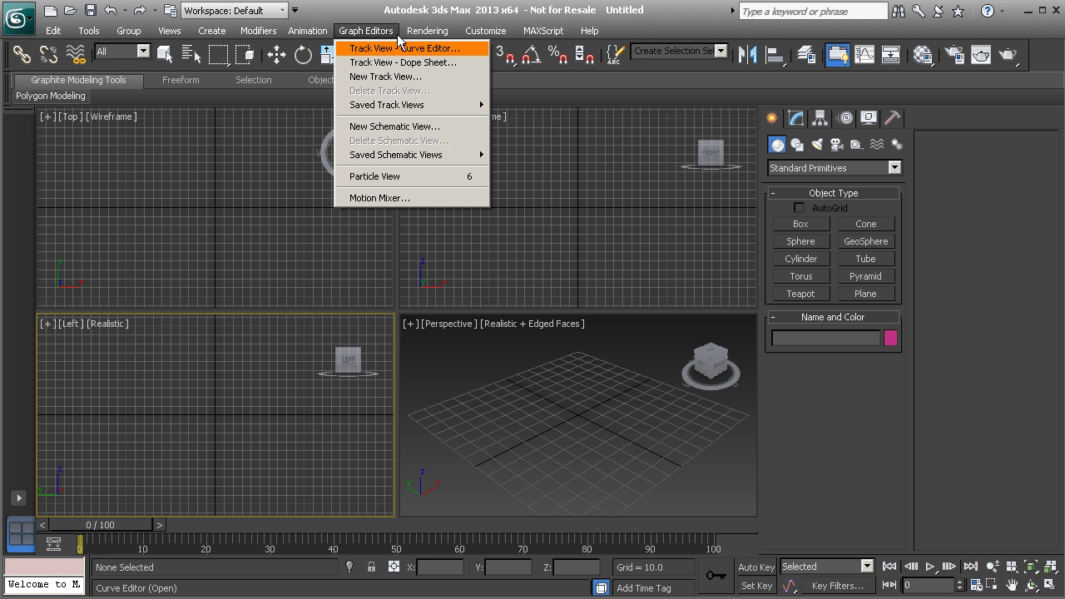
pyautogui.moveTo(424, 37)
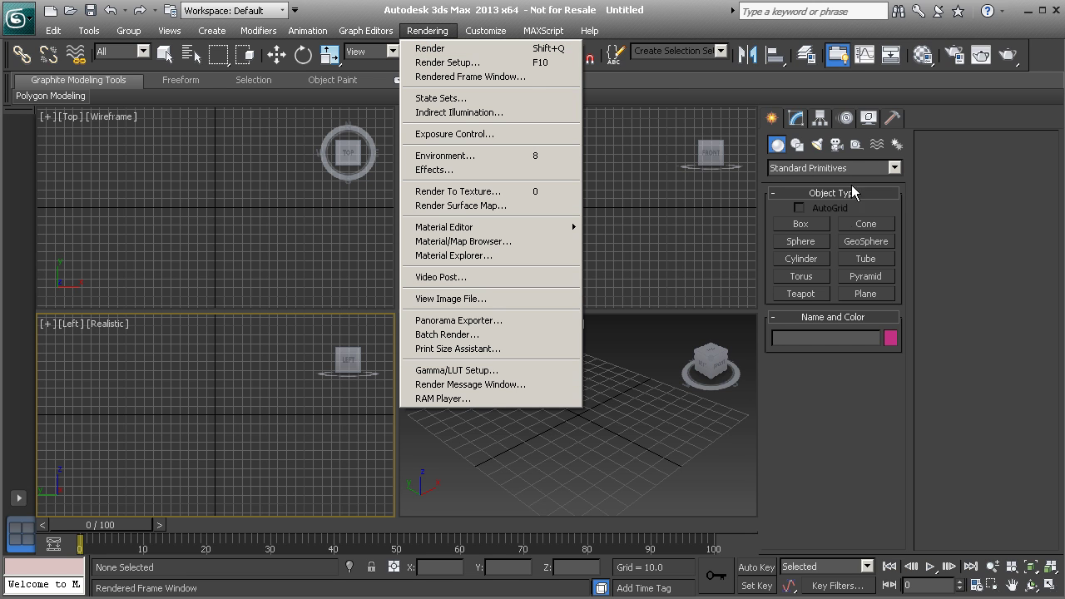
pyautogui.moveTo(485, 36)
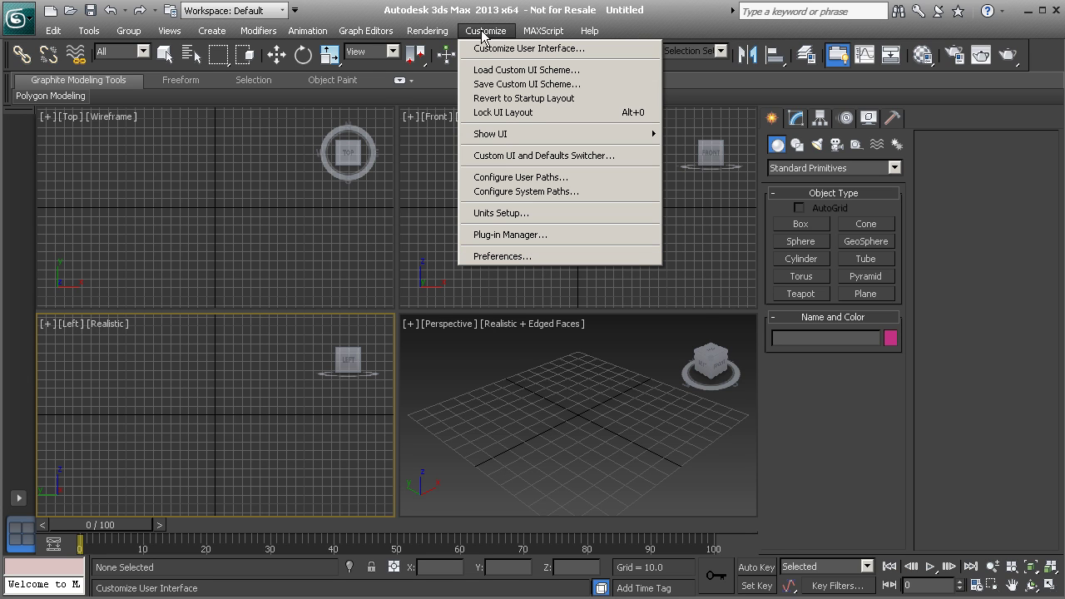
pyautogui.click(653, 26)
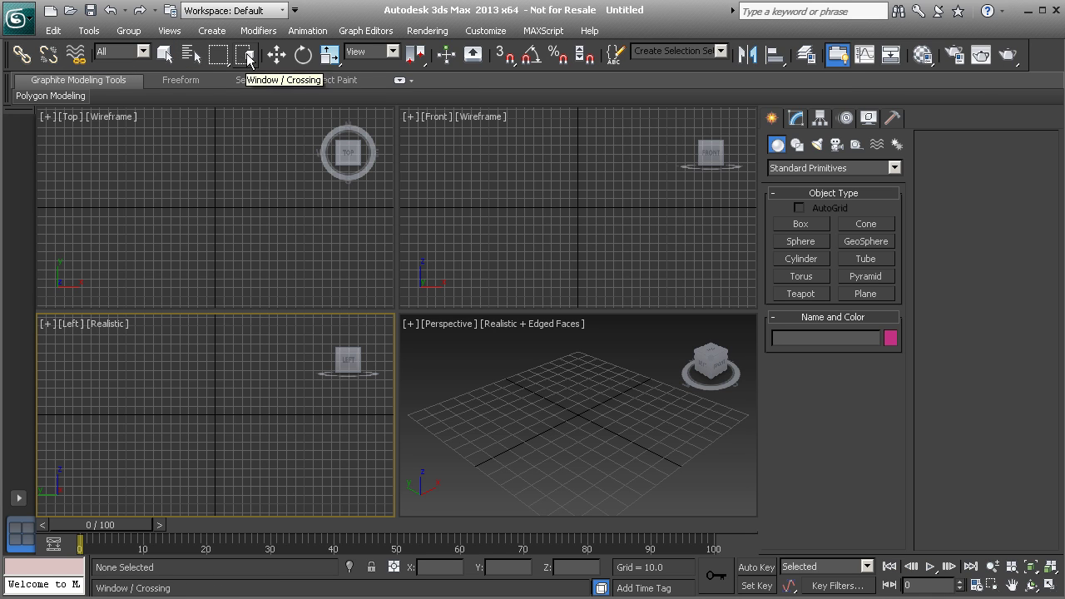
# Step: Restrict the selection filter to Shapes and return it to All
pyautogui.click(144, 52)
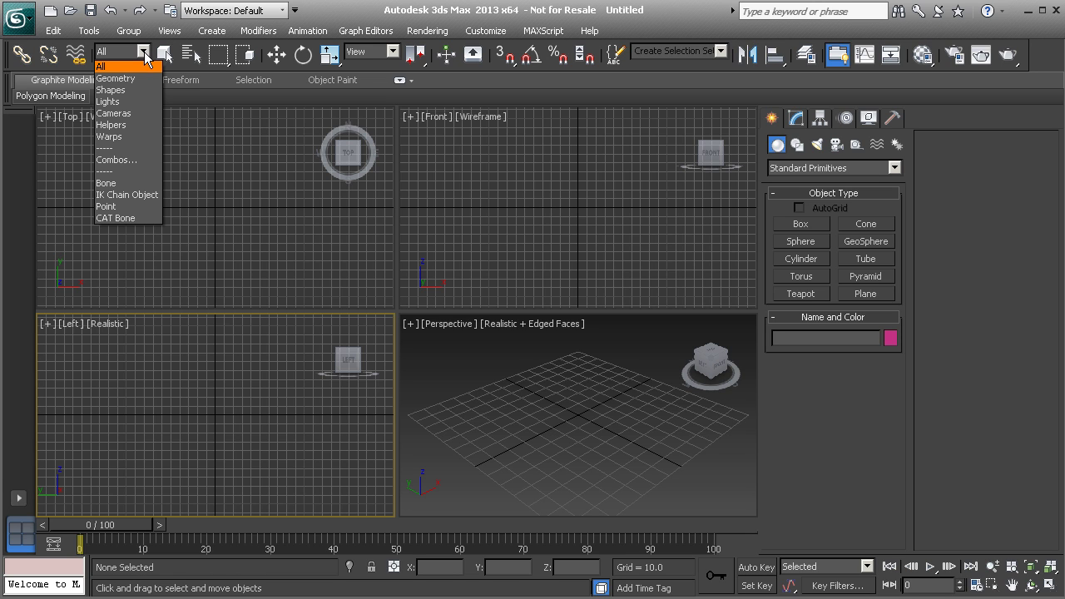
pyautogui.click(118, 91)
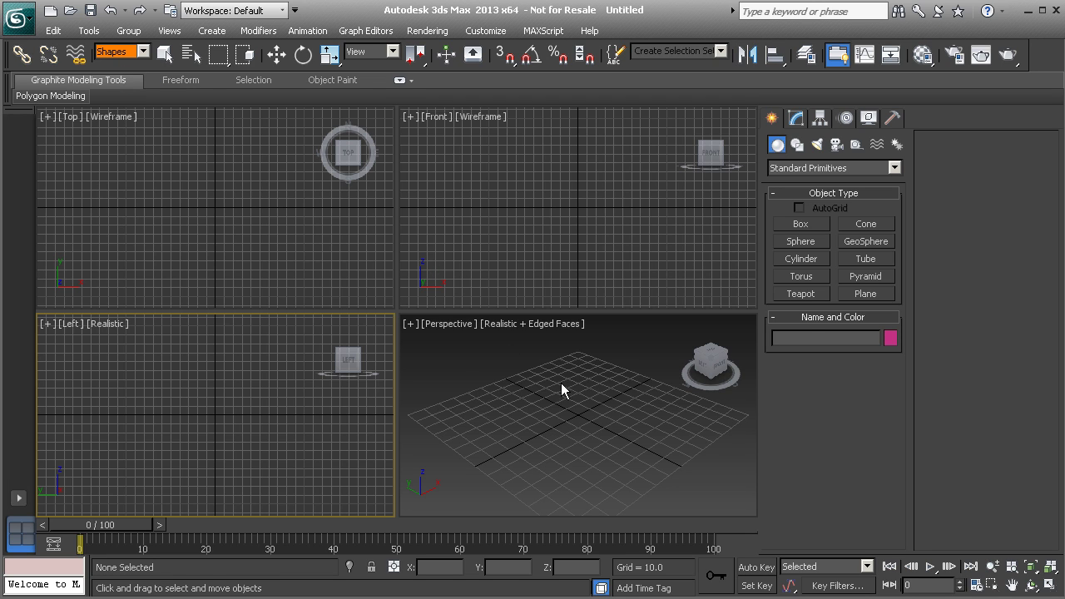
pyautogui.click(143, 53)
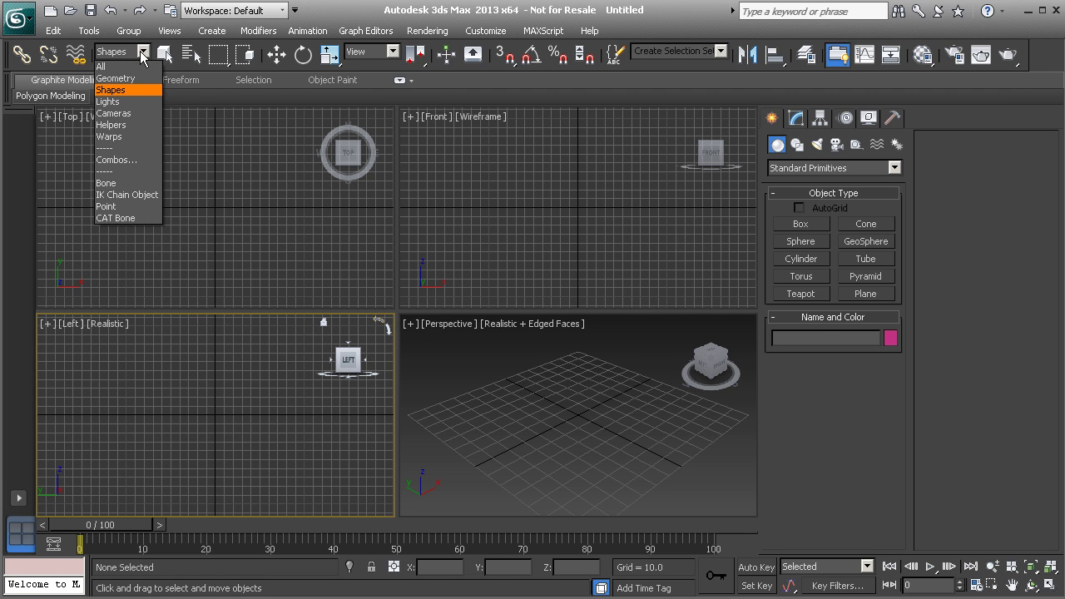
pyautogui.click(102, 67)
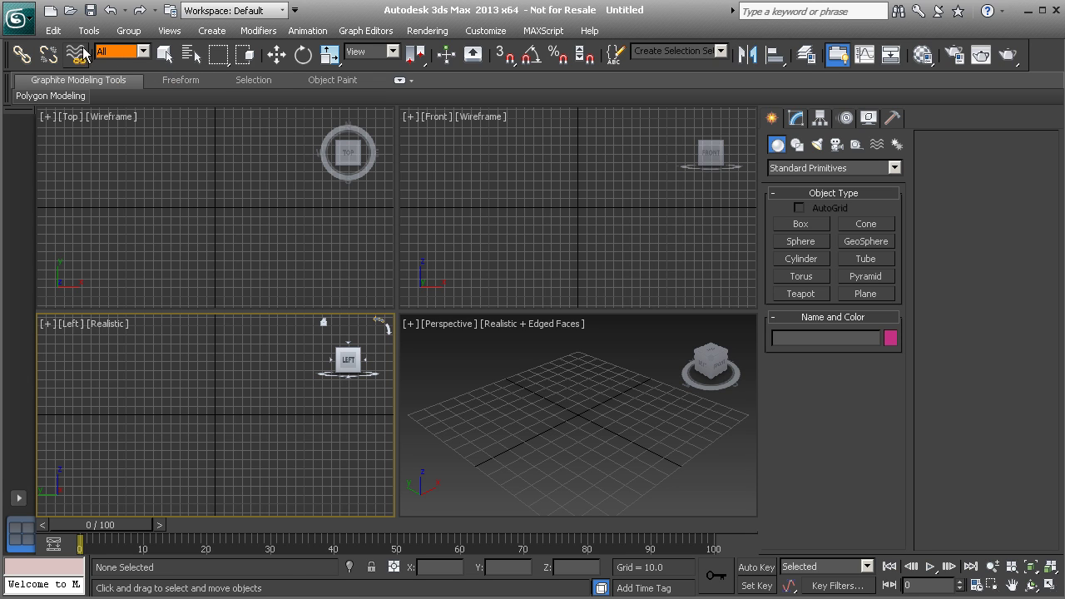
# Step: Set the transform center to Use Selection Center and return it to Use Pivot Point Center
pyautogui.click(269, 59)
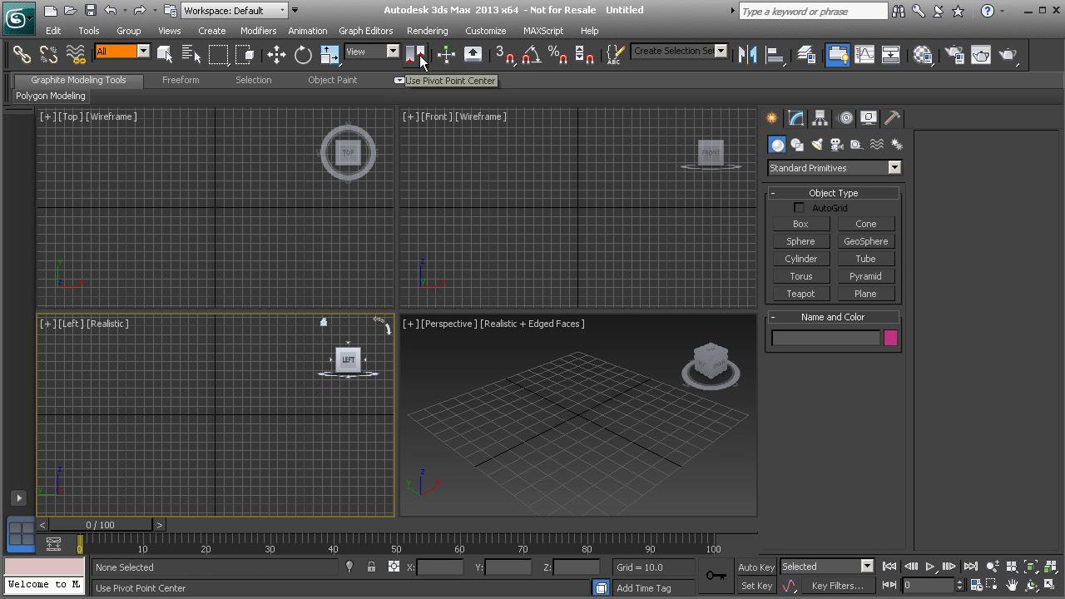
pyautogui.moveTo(419, 61); pyautogui.dragTo(413, 108)
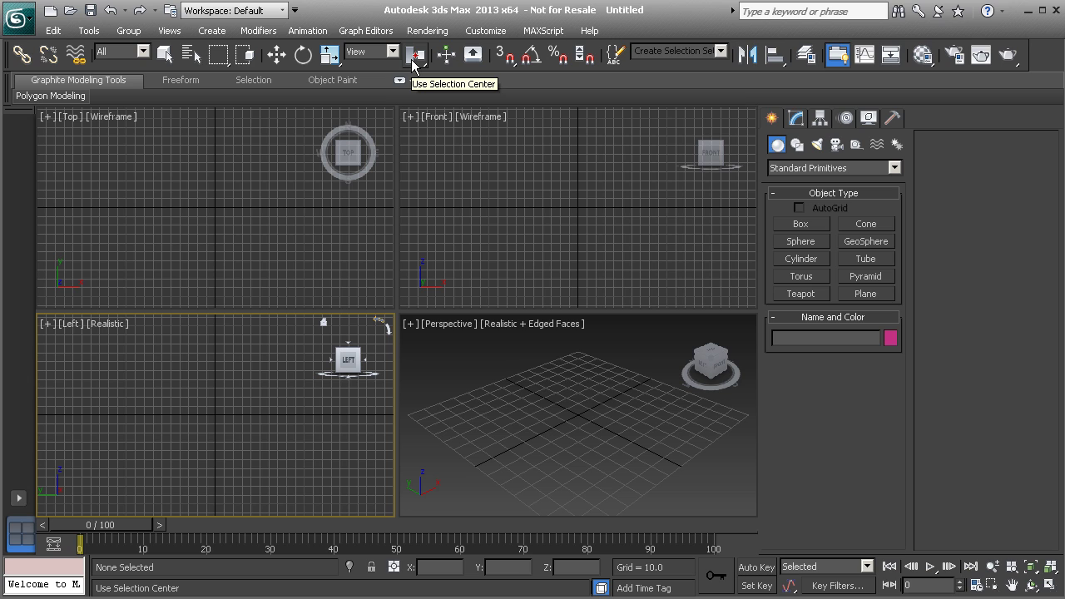
pyautogui.moveTo(412, 60); pyautogui.dragTo(414, 81)
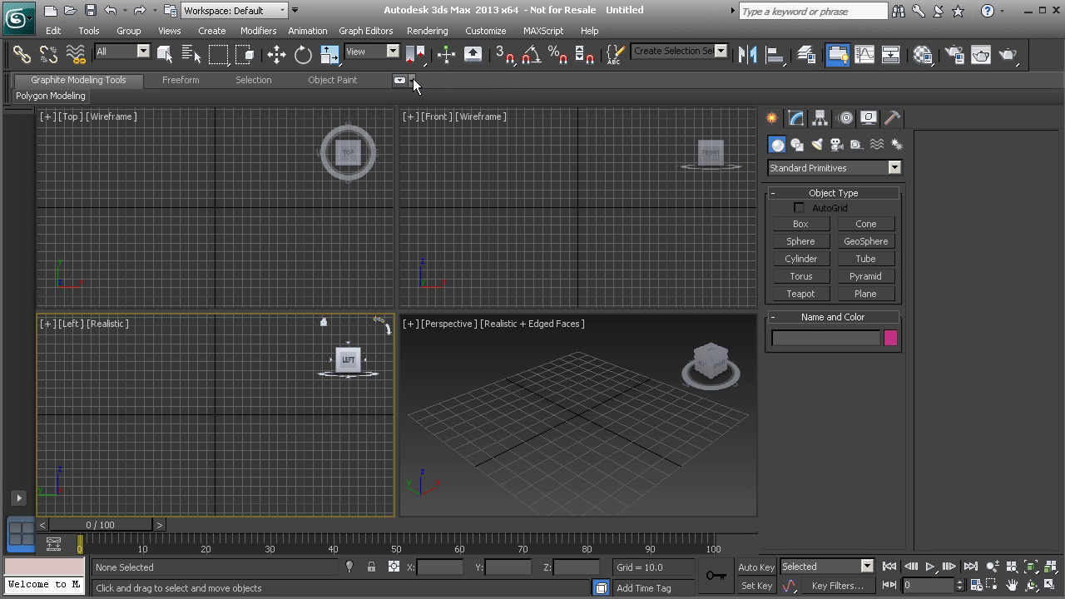
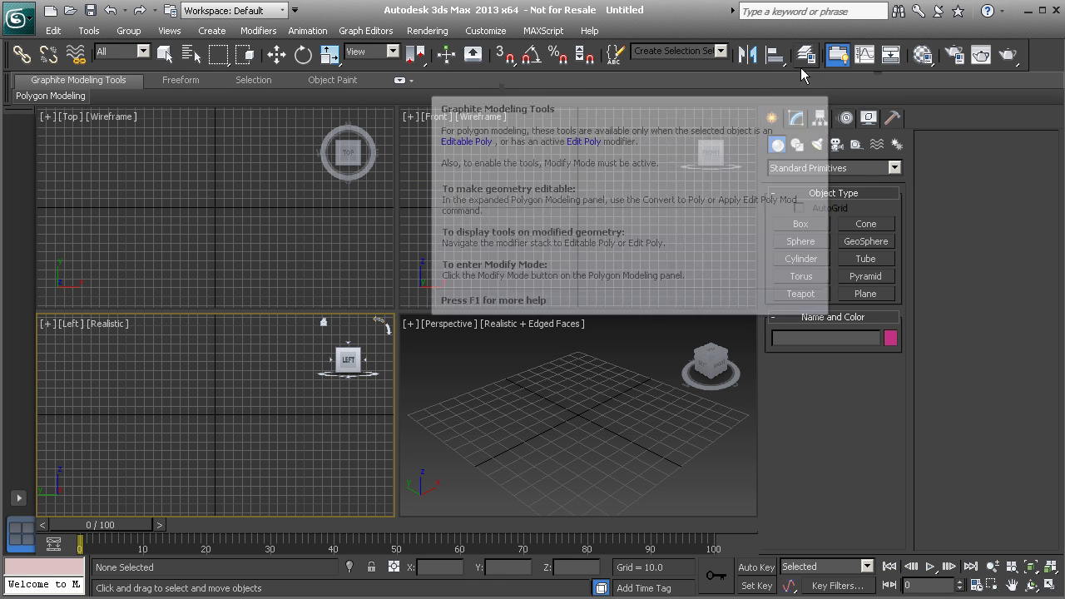
# Step: Hide the Graphite Modeling Tools ribbon to give the viewports more room
pyautogui.click(837, 55)
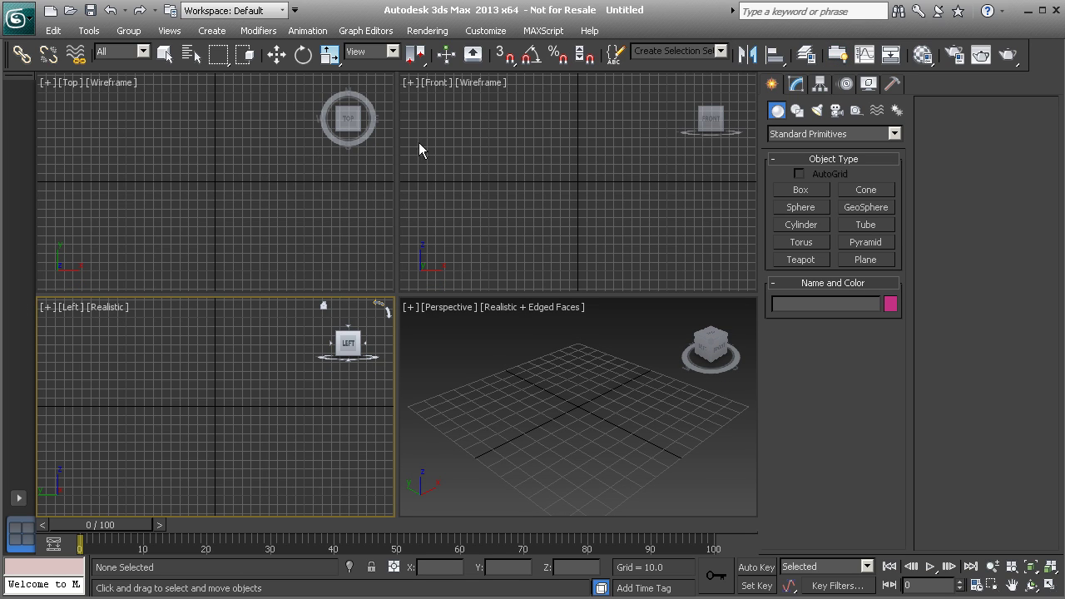
pyautogui.click(837, 55)
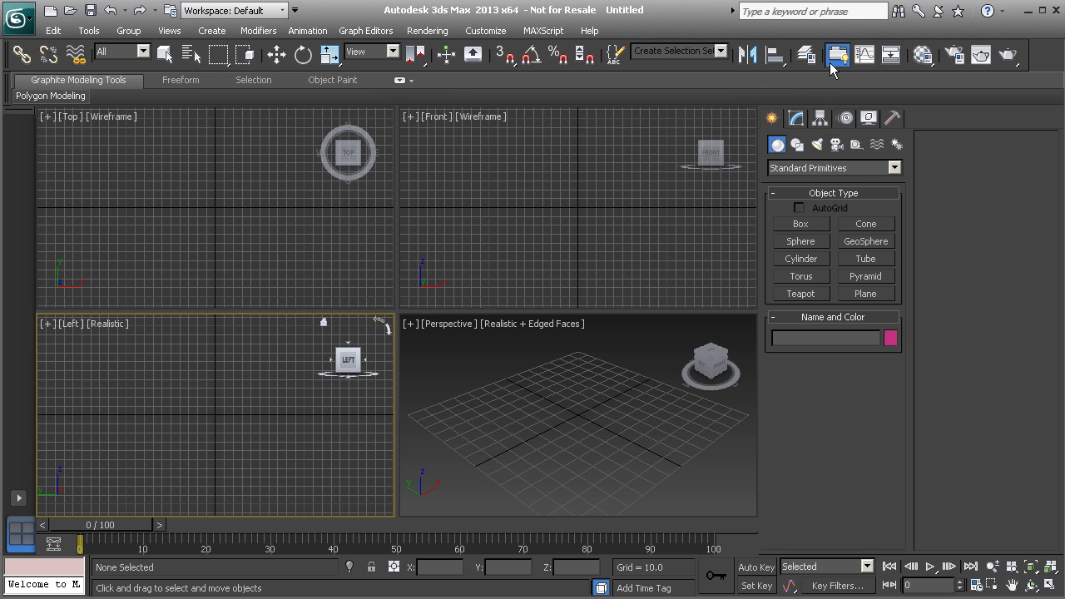
pyautogui.click(831, 61)
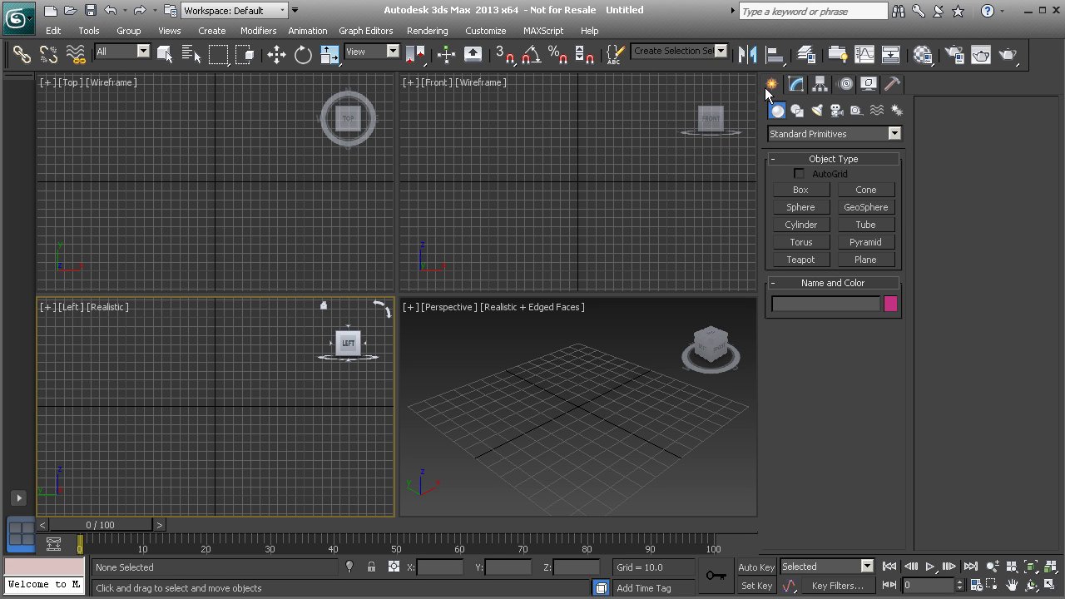
# Step: Examine the Hierarchy, Motion, Display and Utilities controls, plus the creation categories for shapes, lights and cameras, ending on Geometry
pyautogui.click(815, 87)
pyautogui.click(845, 84)
pyautogui.click(869, 84)
pyautogui.click(892, 84)
pyautogui.click(773, 85)
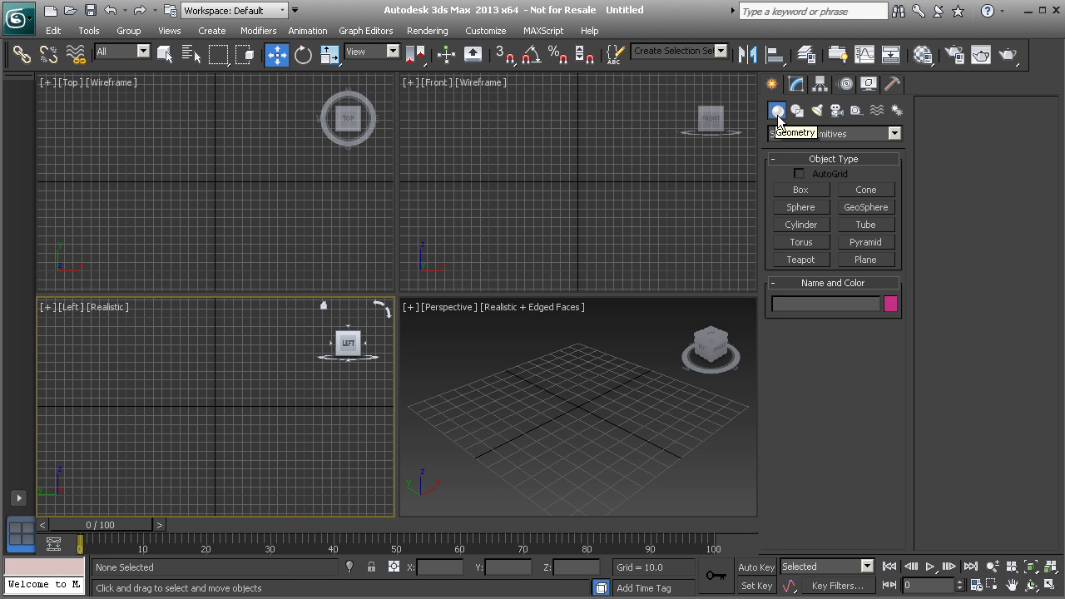
pyautogui.click(796, 111)
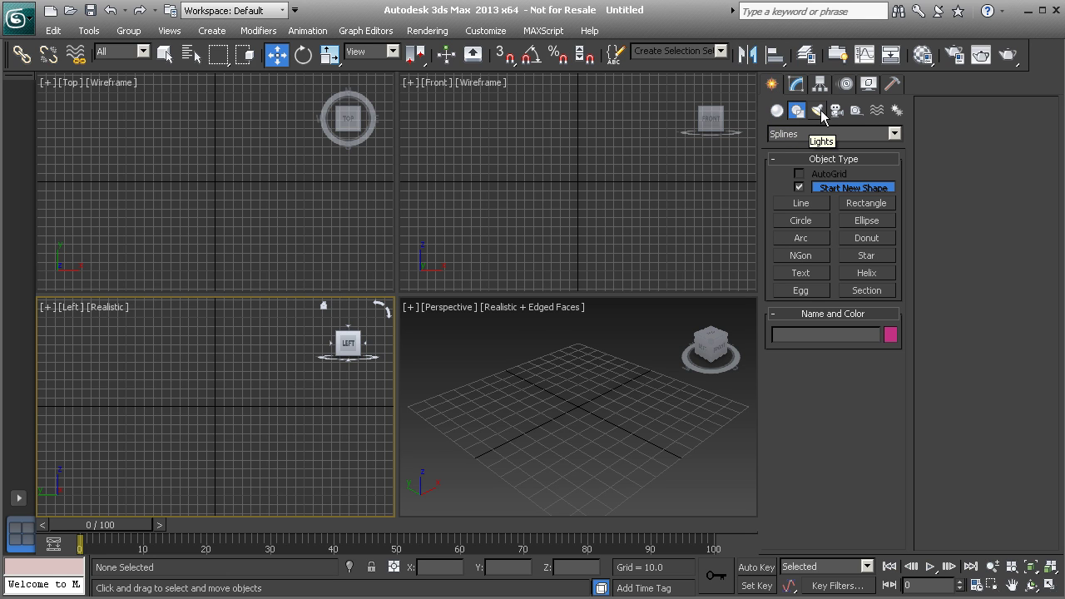
pyautogui.click(818, 113)
pyautogui.click(836, 111)
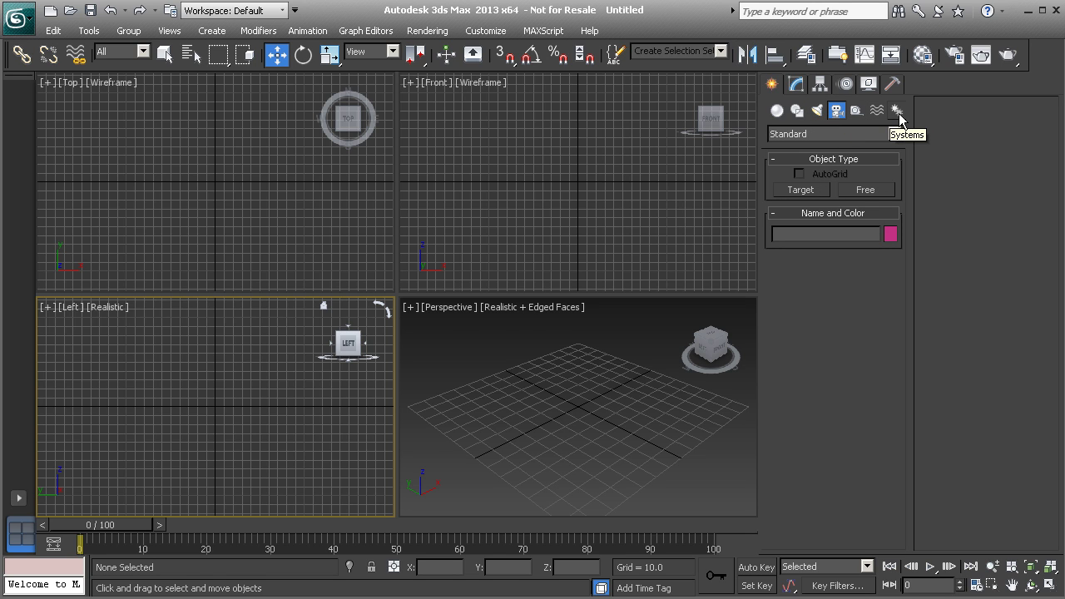
pyautogui.click(776, 113)
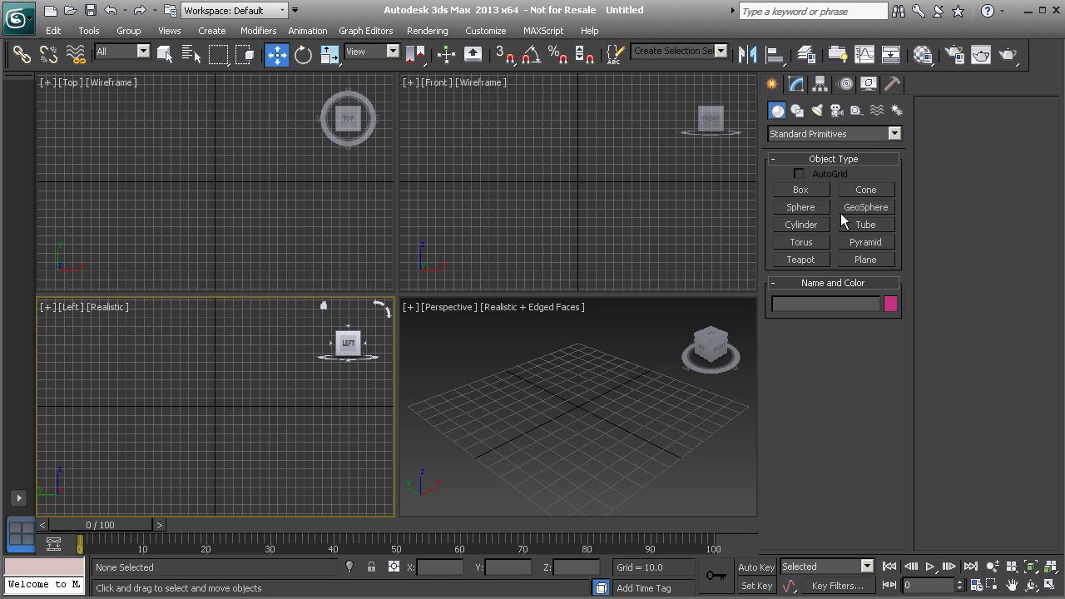
# Step: Show the Extended Primitives geometry types and return to Standard Primitives
pyautogui.click(894, 134)
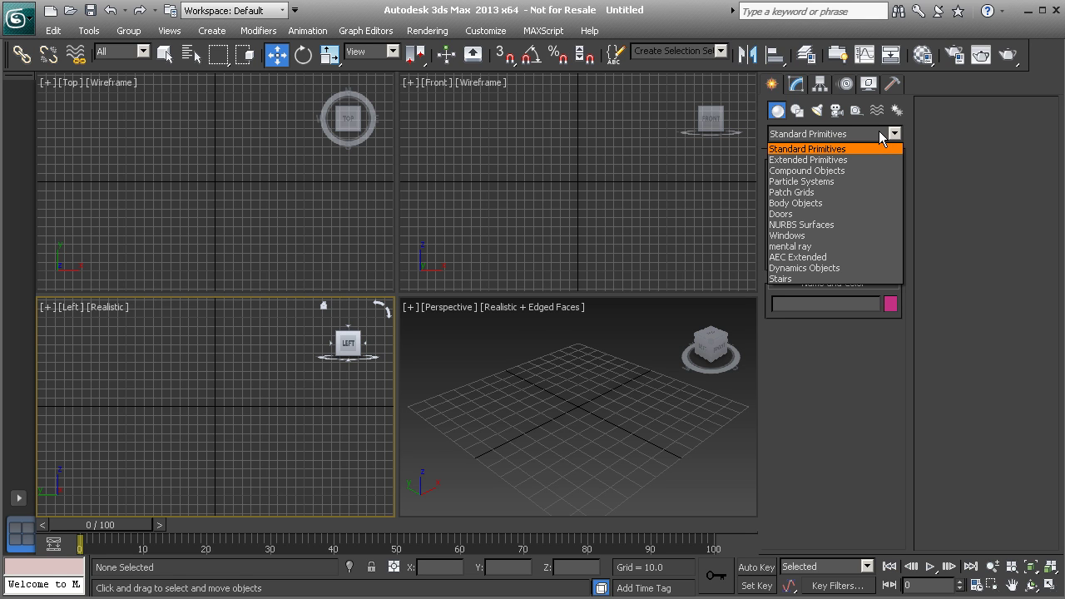
pyautogui.click(799, 162)
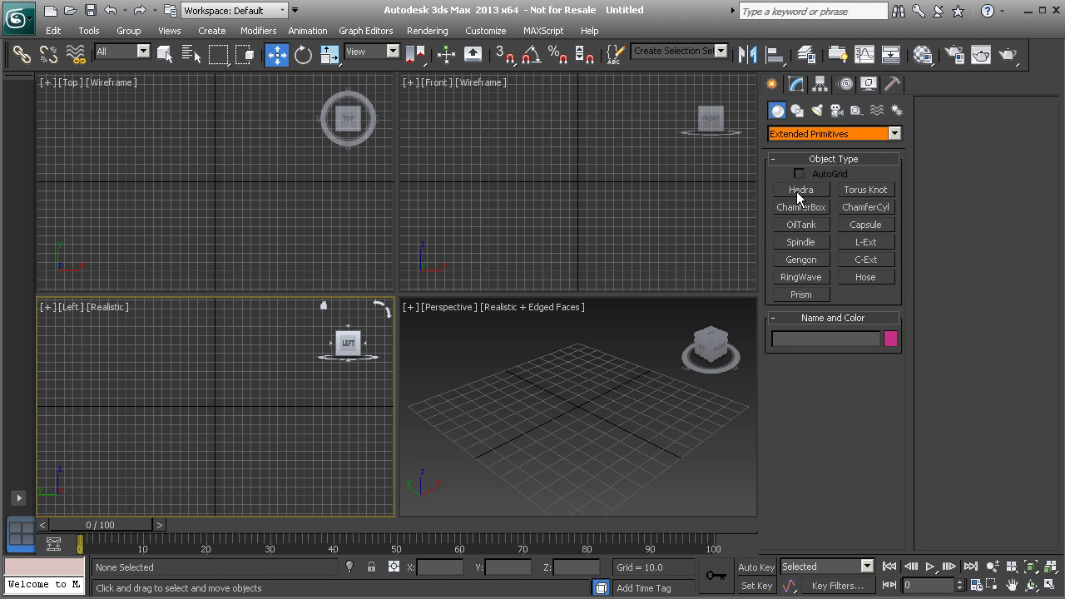
pyautogui.click(895, 134)
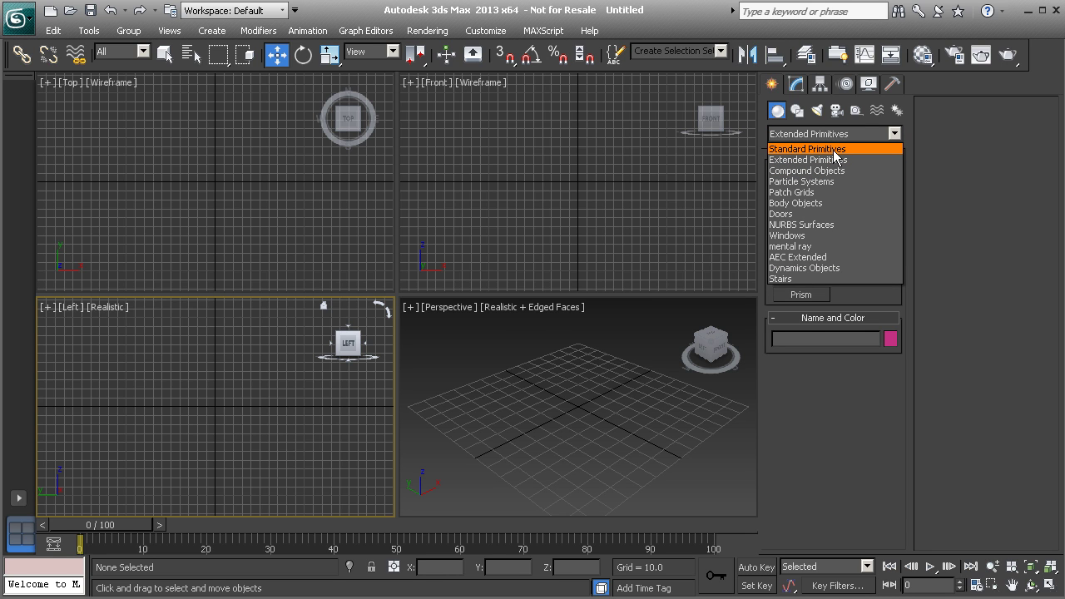
pyautogui.click(836, 150)
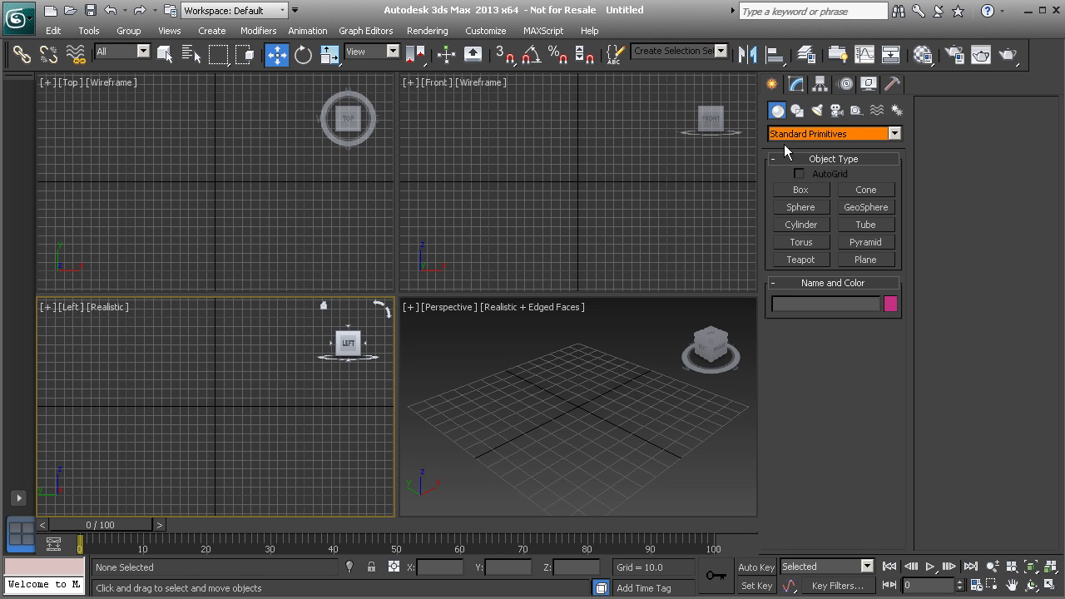
# Step: Examine the Modify, Hierarchy and Motion controls with no object selected
pyautogui.click(795, 88)
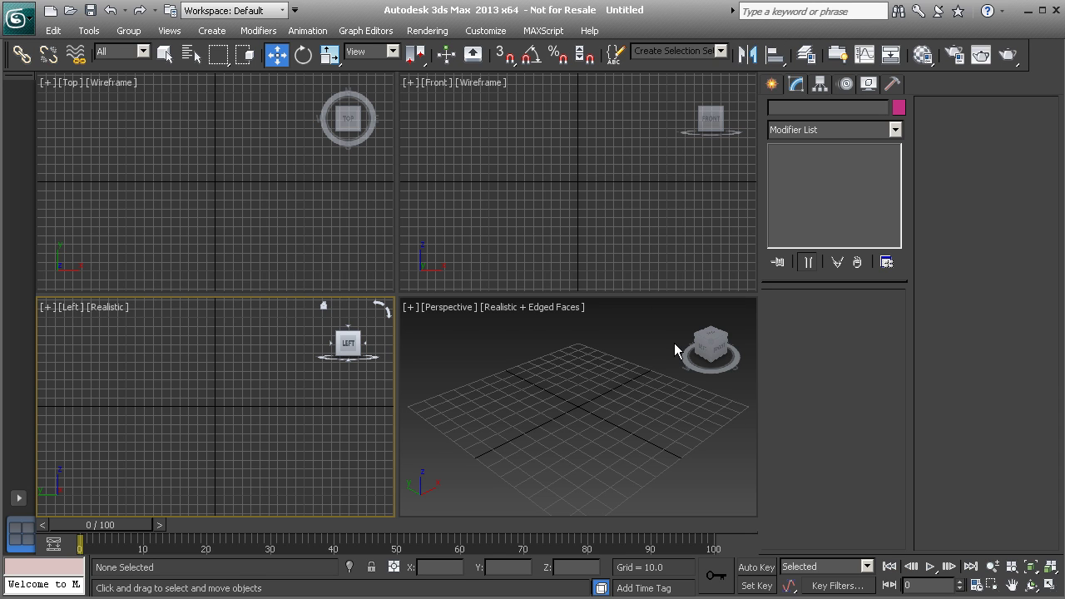
pyautogui.click(819, 85)
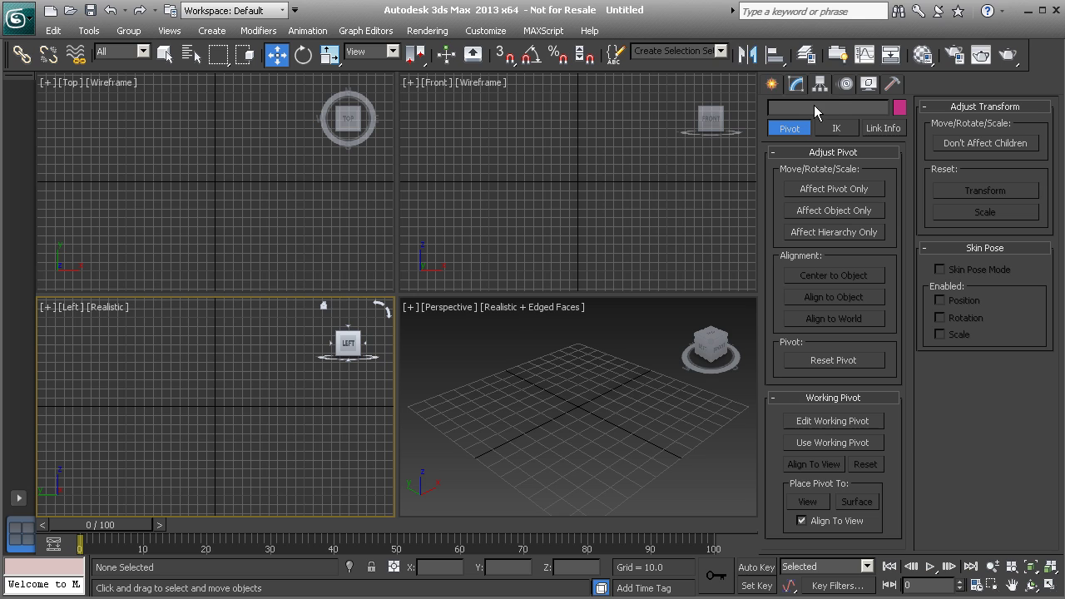
pyautogui.click(844, 86)
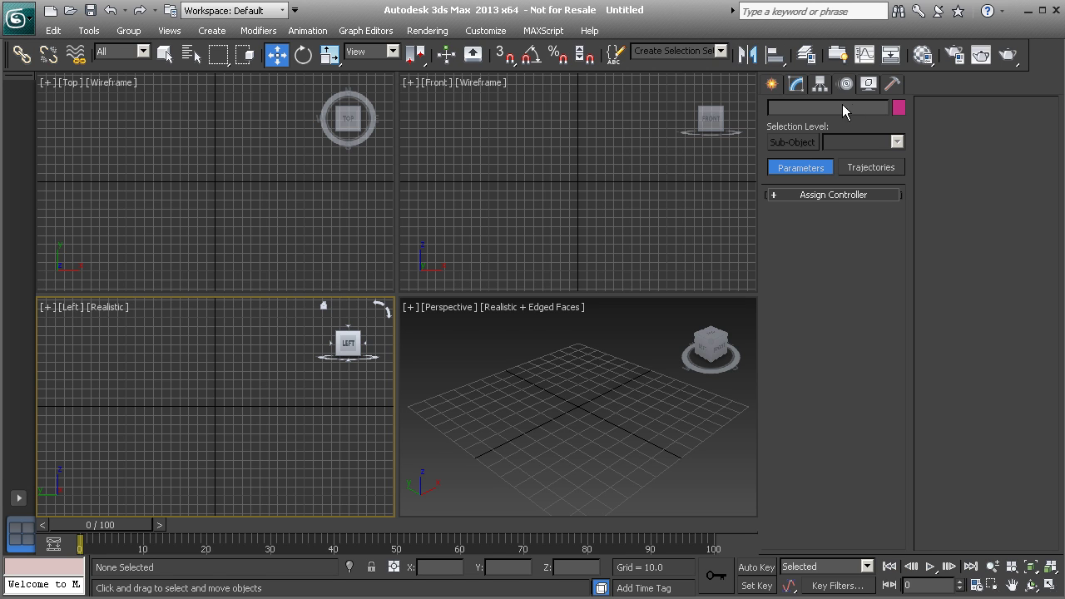
# Step: Examine the Display options and the Utilities, including the full list of additional utilities, and return to the Standard Primitives creation options
pyautogui.click(868, 84)
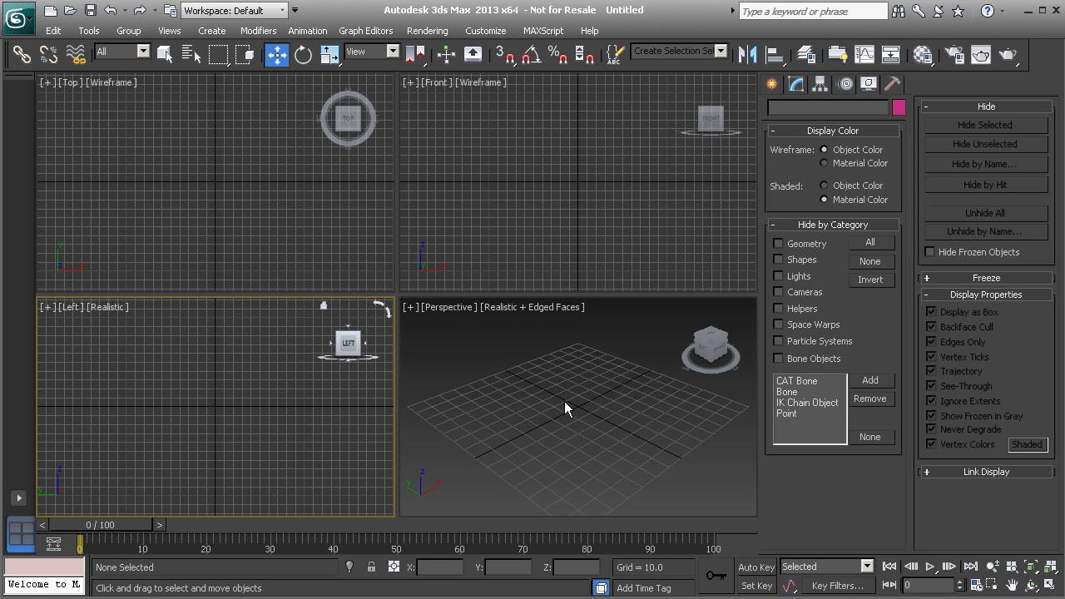
pyautogui.click(891, 85)
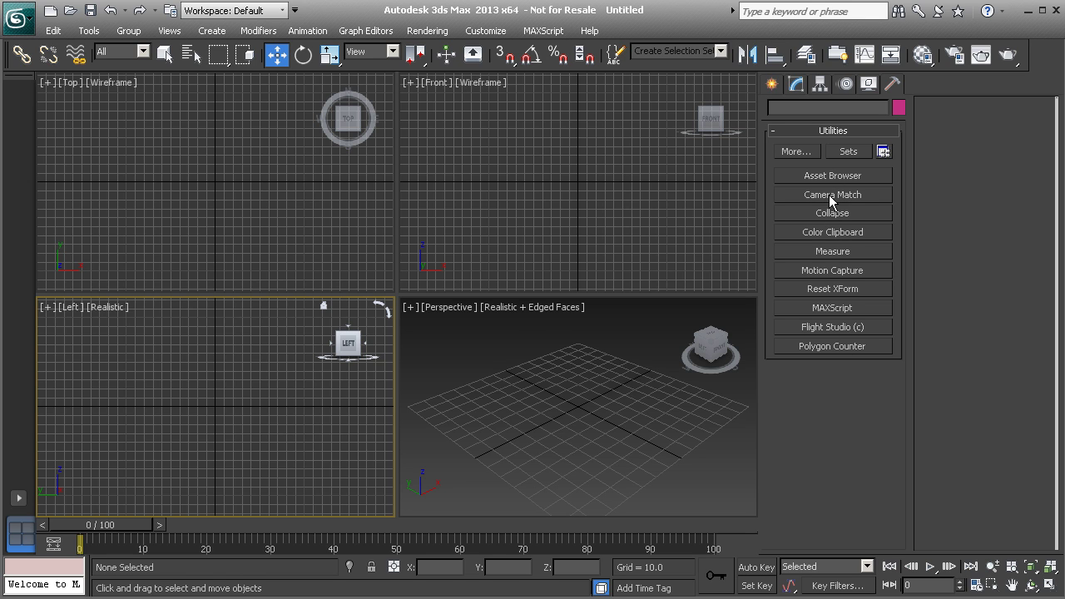
pyautogui.click(794, 152)
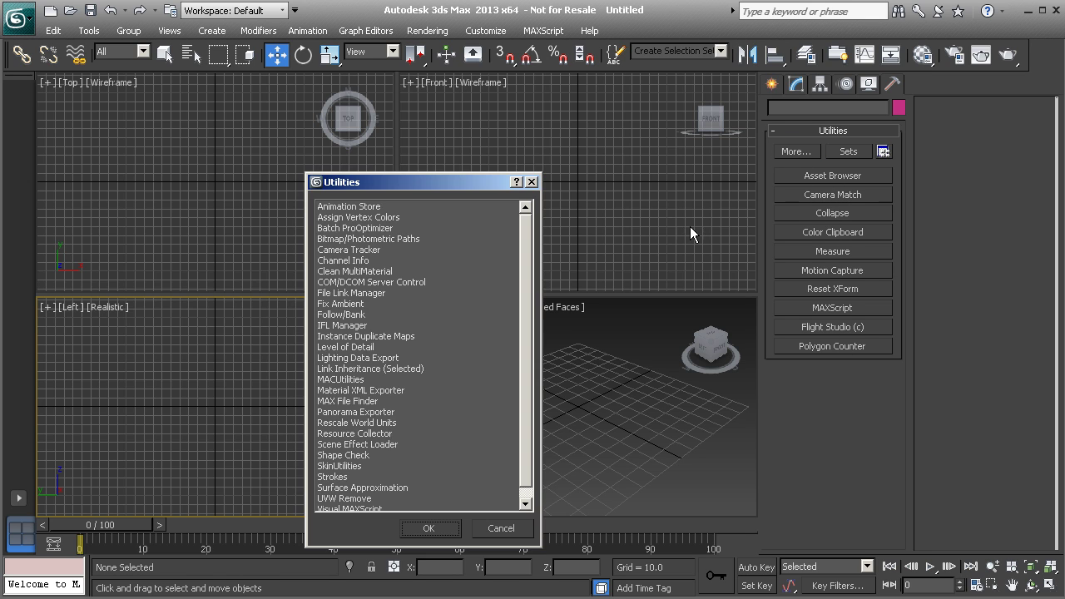
pyautogui.scroll(-1, 506, 301)
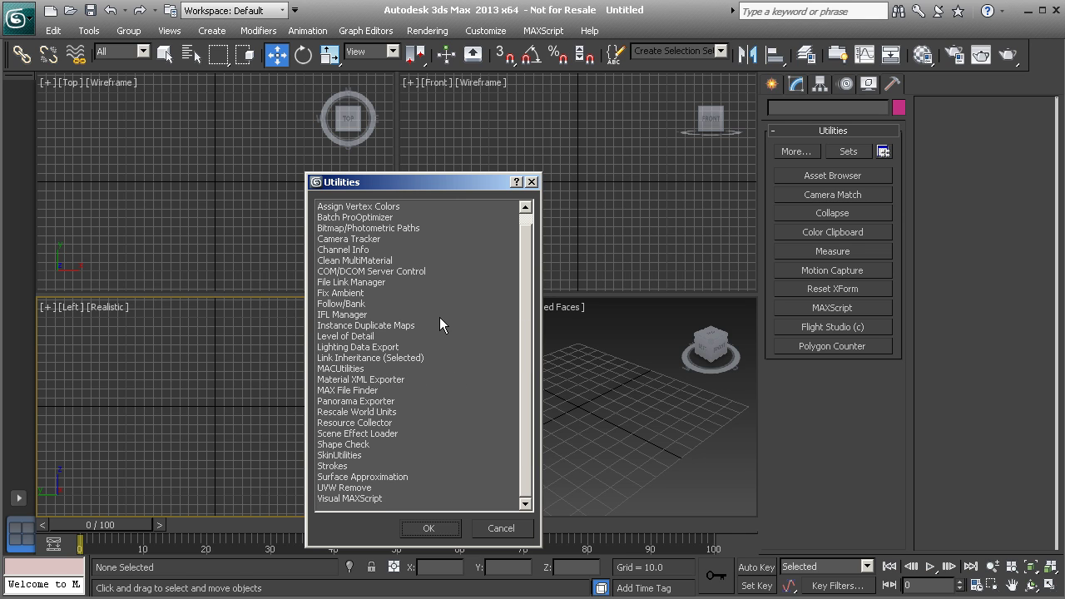
pyautogui.click(532, 181)
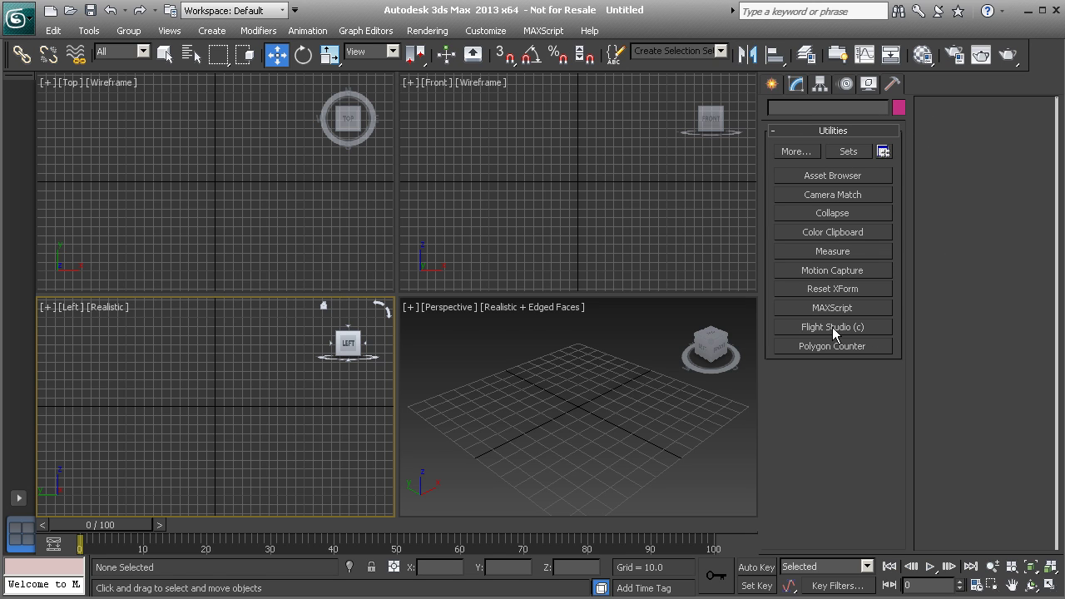
pyautogui.click(770, 86)
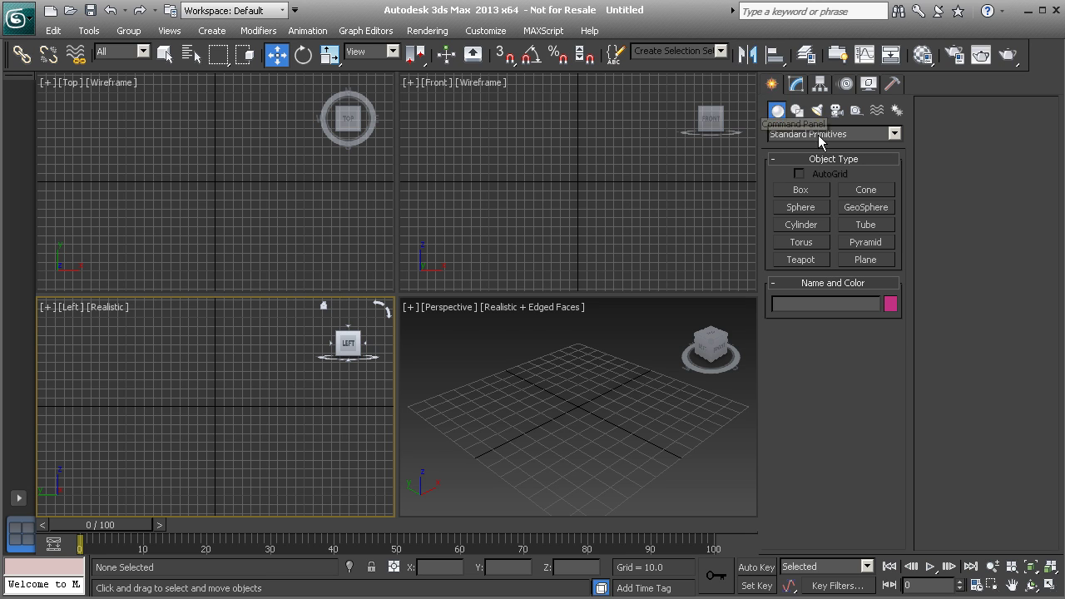